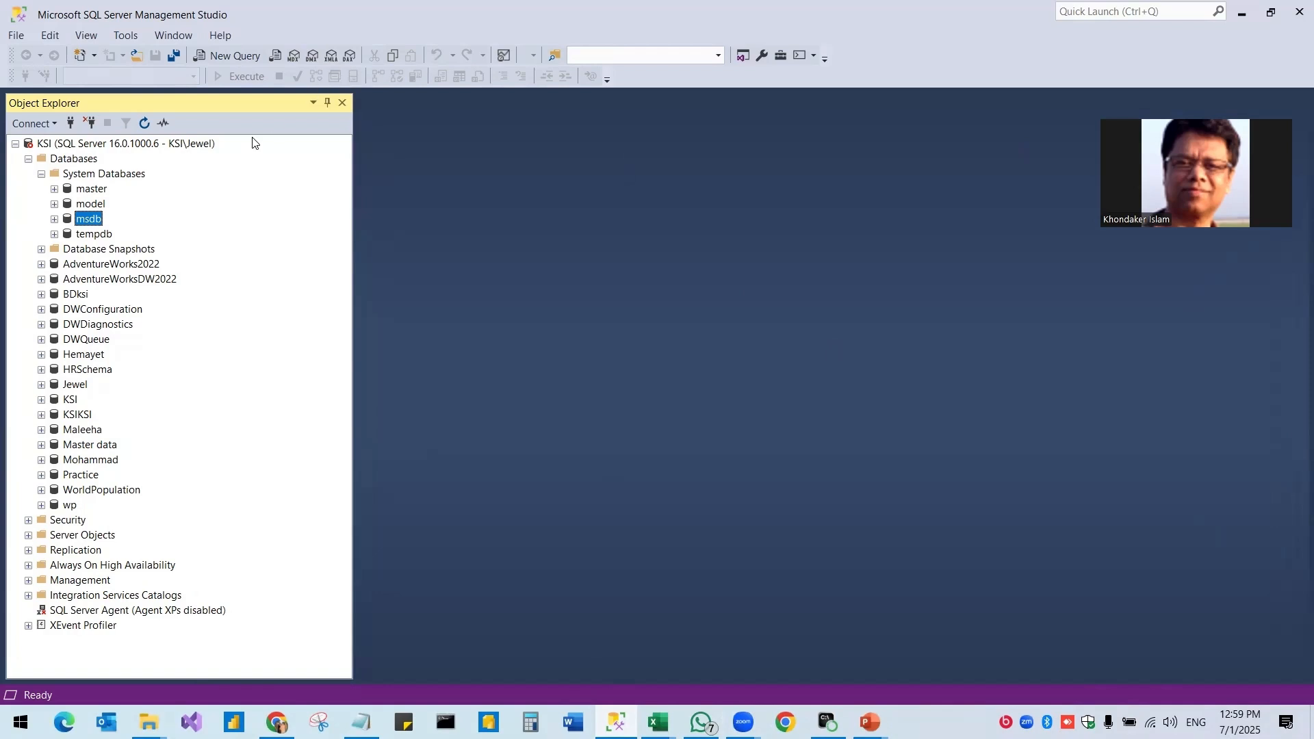
Attempt a Database Engine connection to KSI with Windows Authentication, which fails with error 40.
{"action": "left_click", "coordinate": [55, 124]}
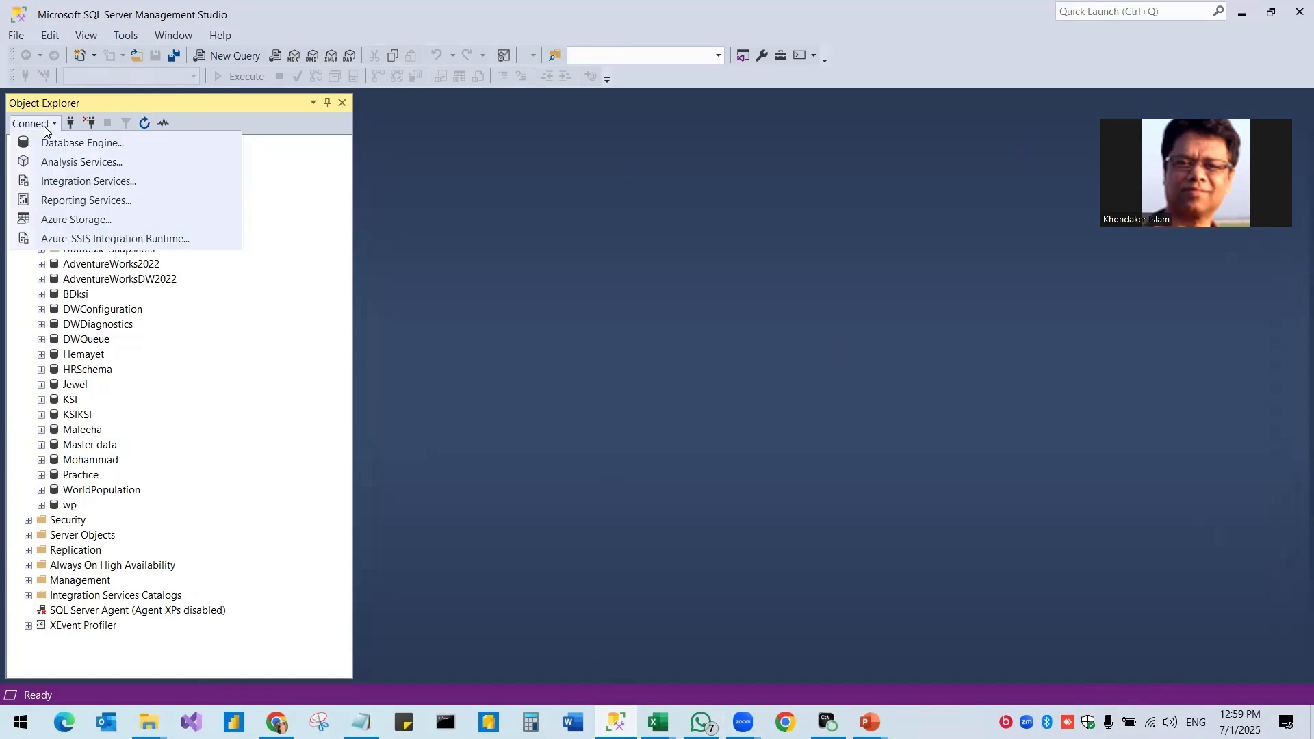
{"action": "left_click", "coordinate": [54, 143]}
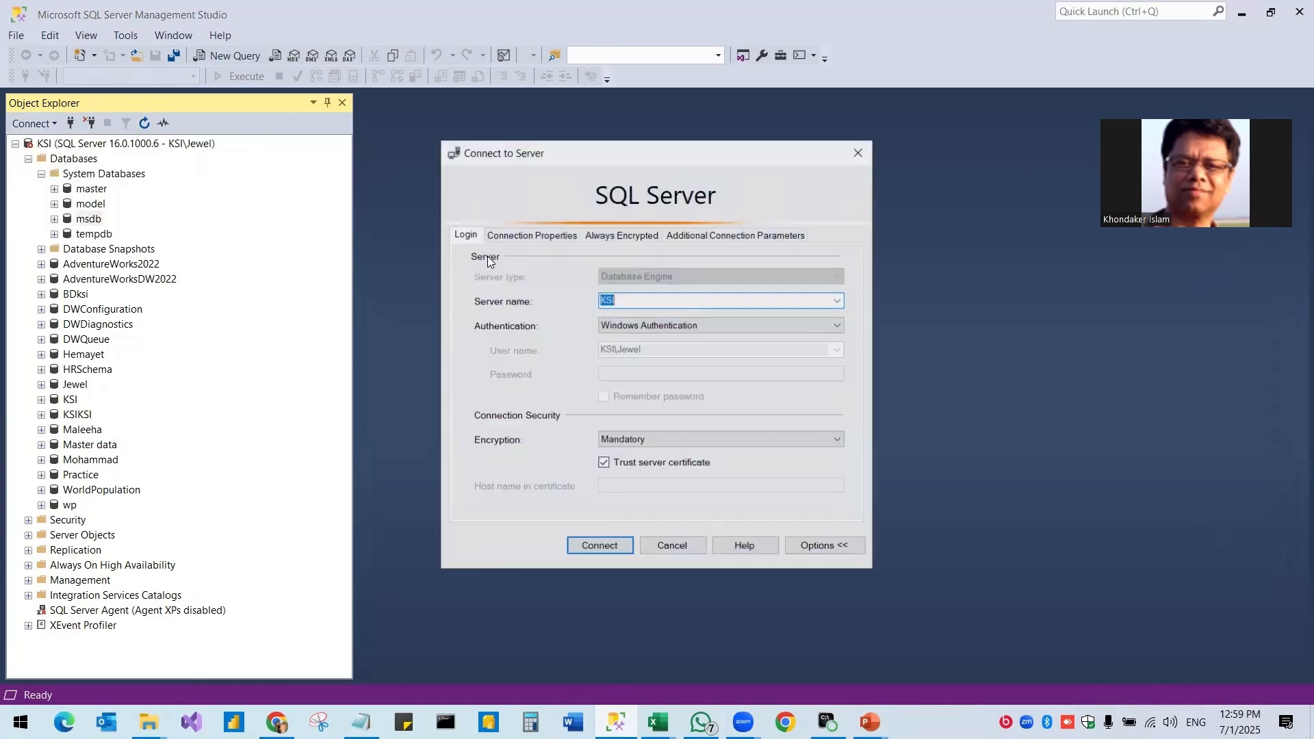
{"action": "left_click_drag", "start_coordinate": [679, 158], "coordinate": [764, 175]}
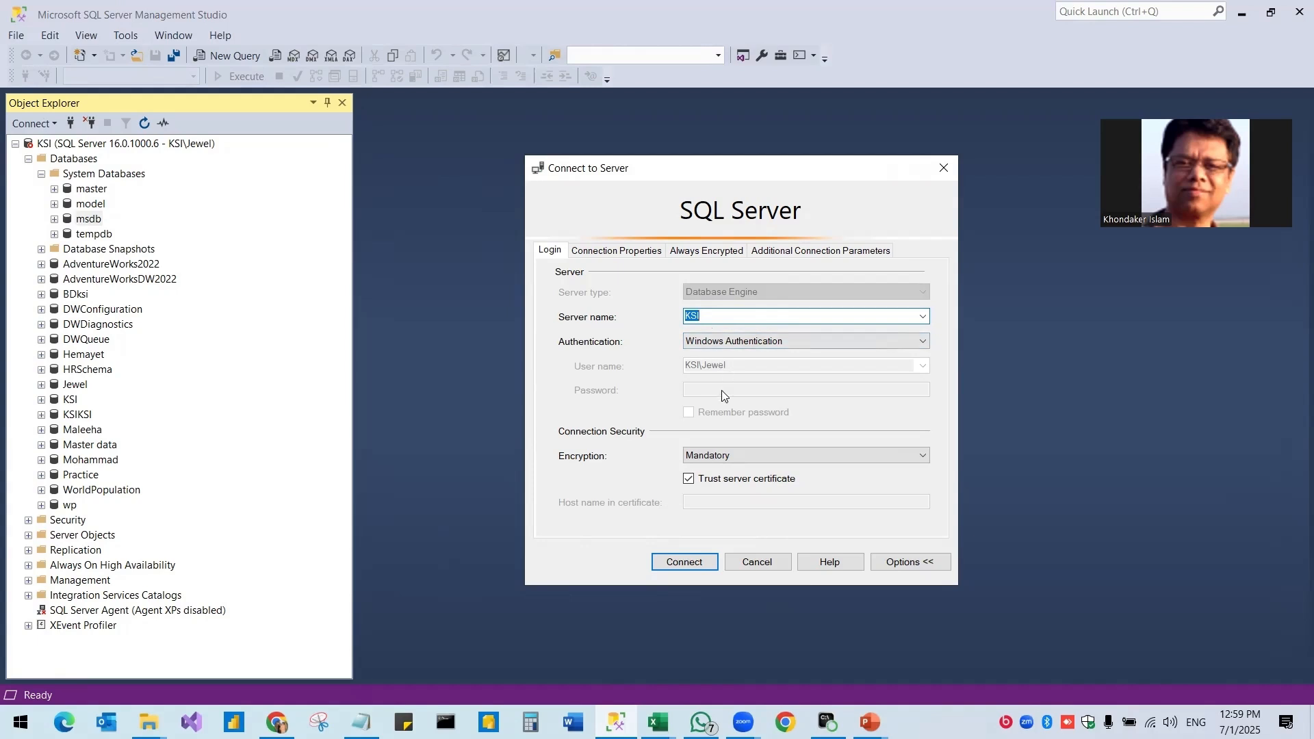
{"action": "left_click", "coordinate": [685, 563]}
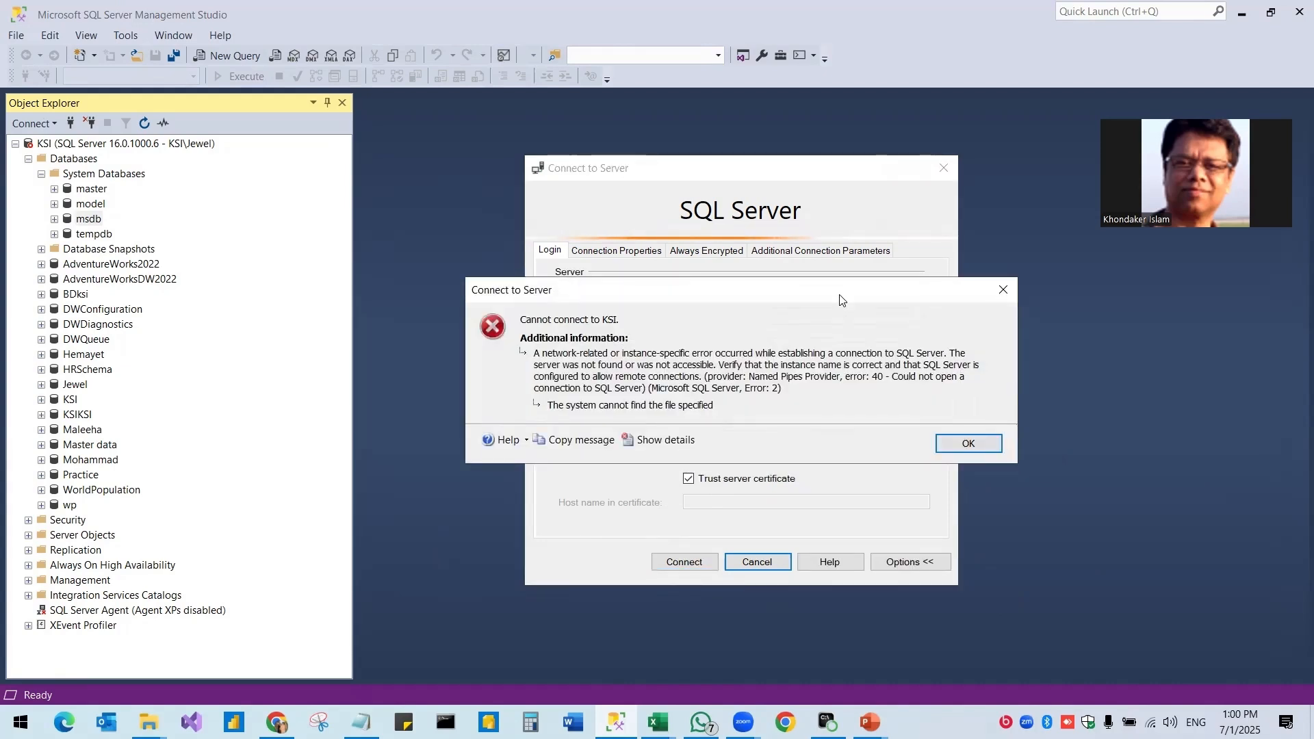
Read the 'Cannot connect to KSI' error message, then dismiss it with OK.
{"action": "left_click_drag", "start_coordinate": [841, 300], "coordinate": [822, 310]}
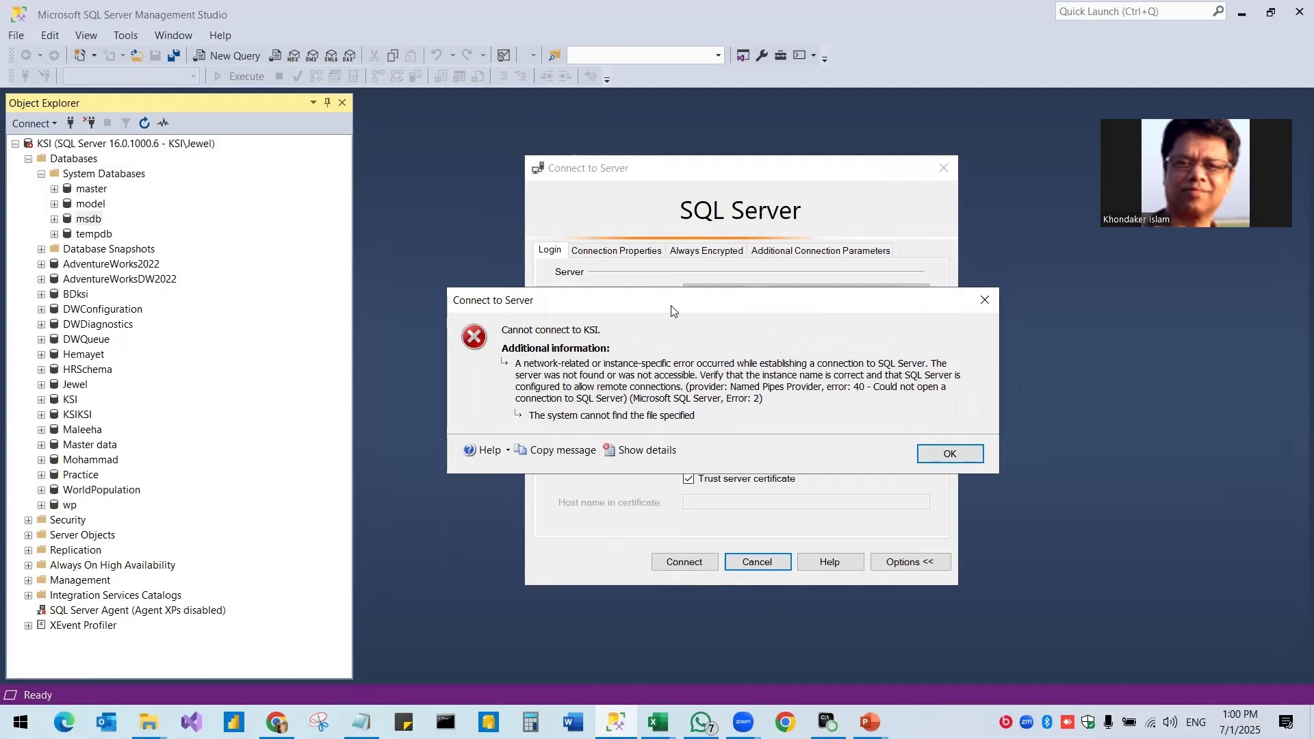
{"action": "left_click_drag", "start_coordinate": [671, 306], "coordinate": [673, 298]}
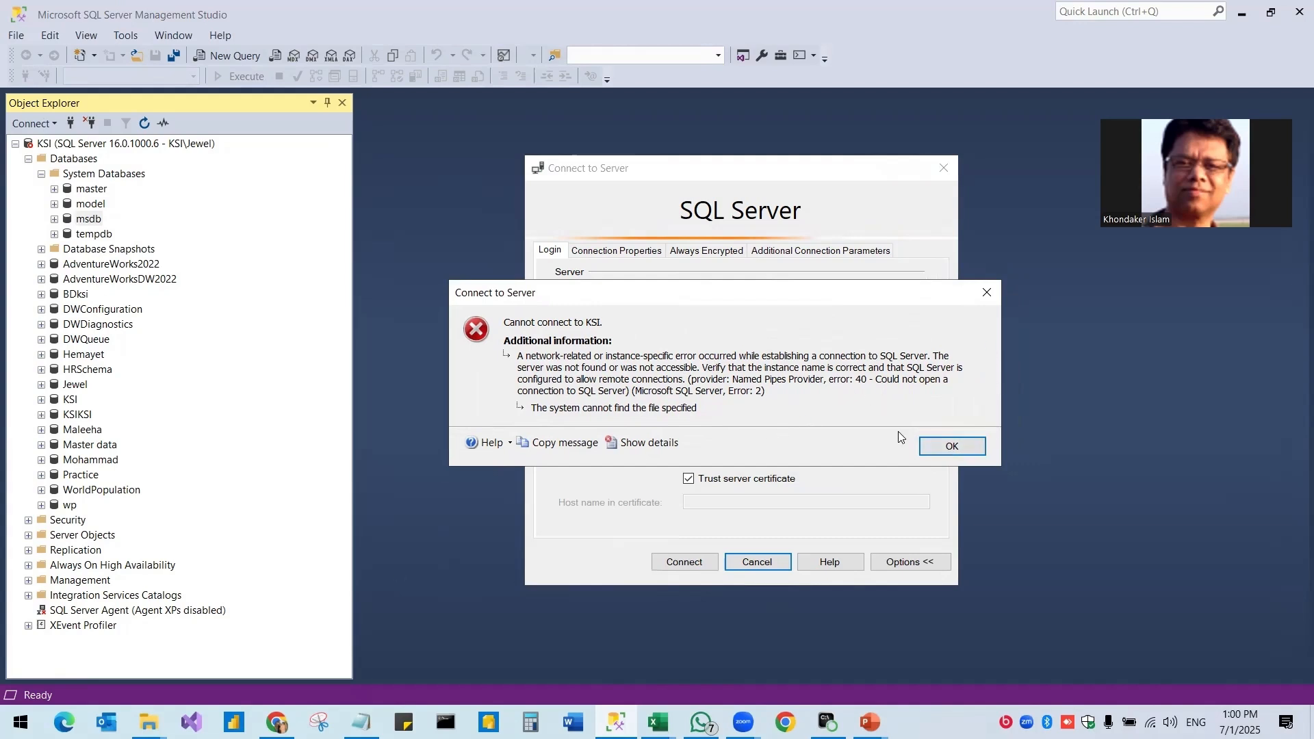
{"action": "left_click", "coordinate": [985, 299]}
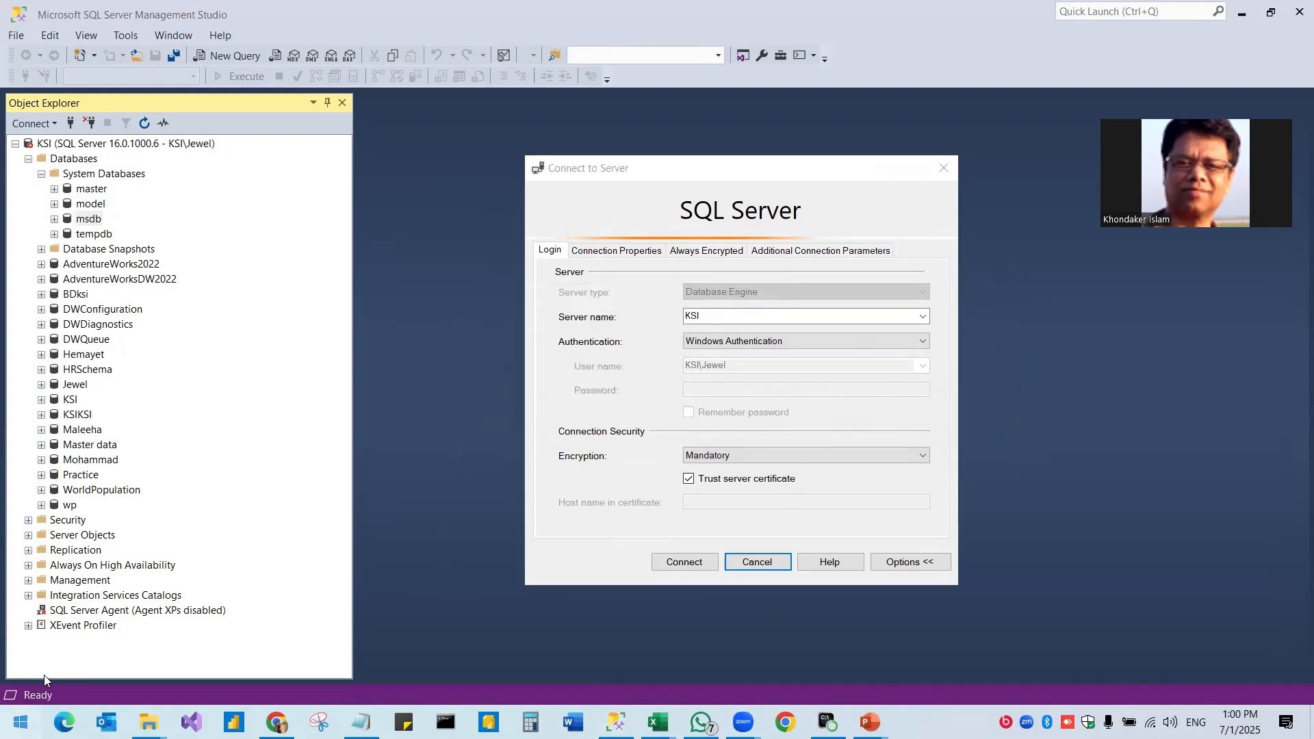
Launch Computer Management from the Win+X menu and reposition its window.
{"action": "key", "text": "super"}
{"action": "key", "text": "super+x"}
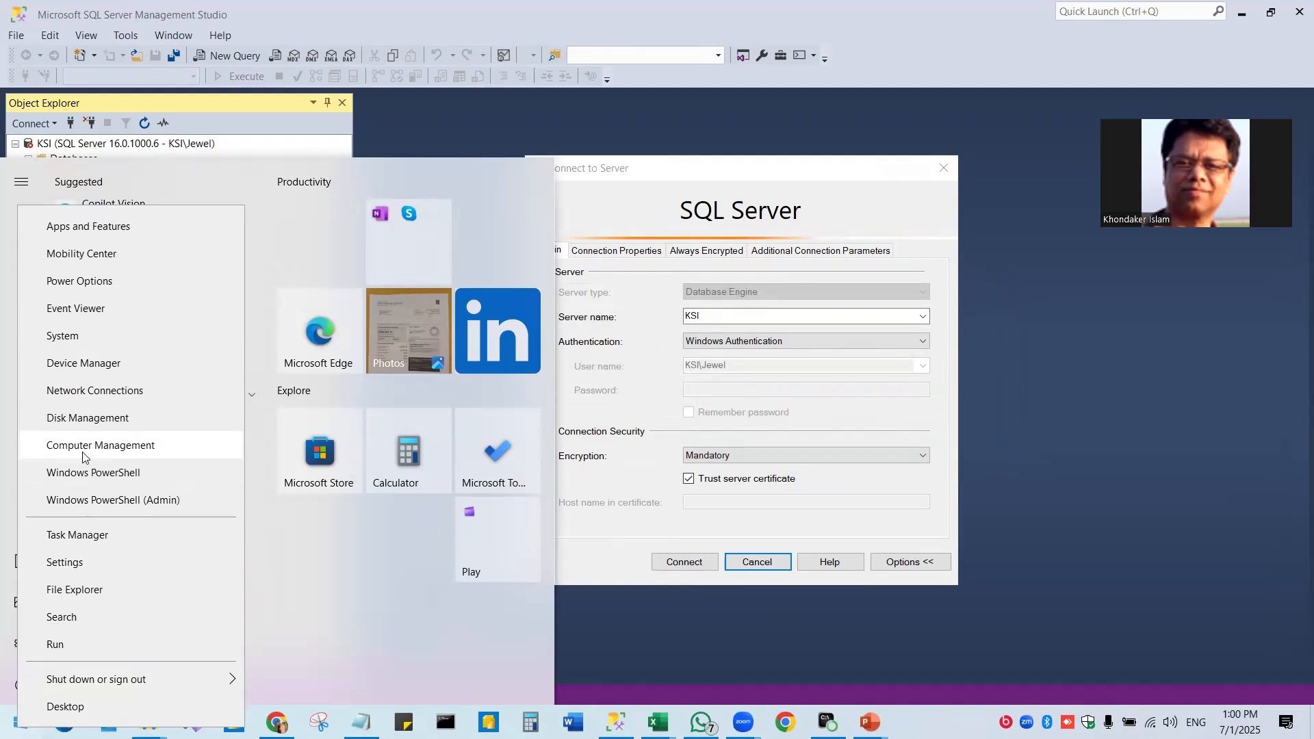
{"action": "left_click", "coordinate": [118, 452]}
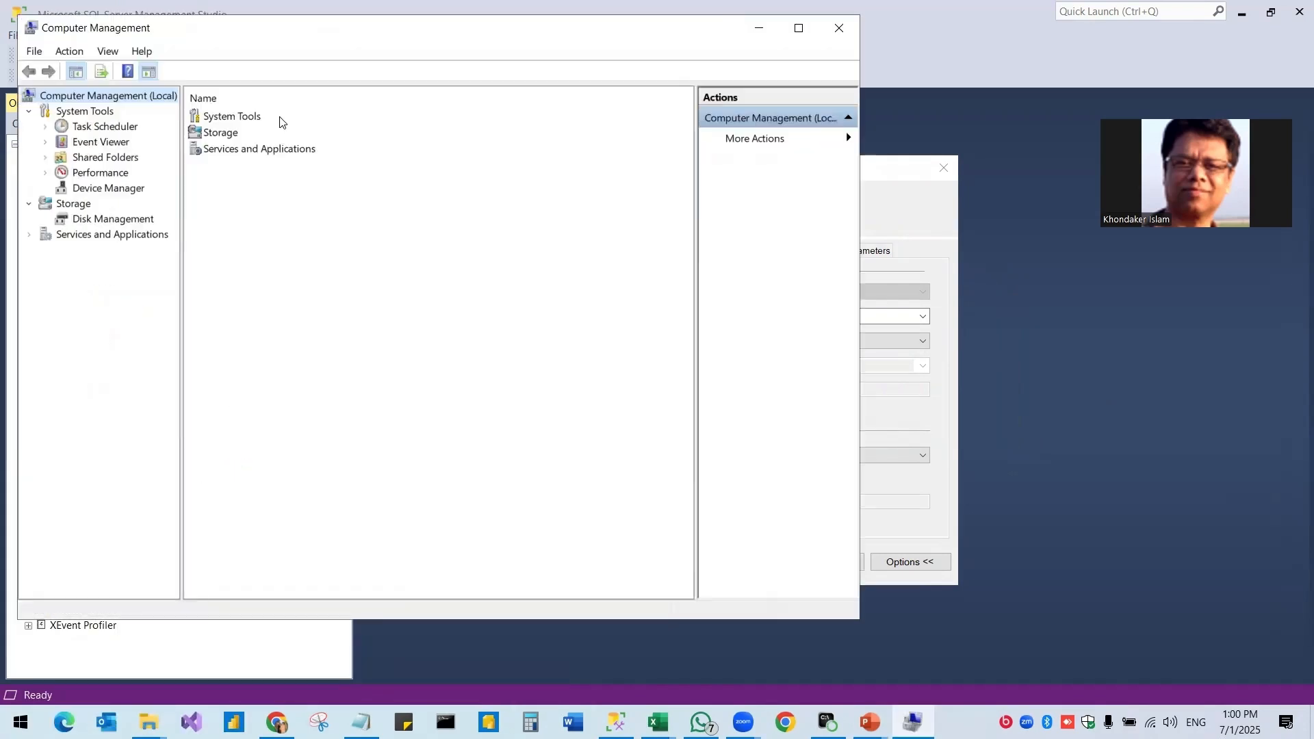
{"action": "left_click_drag", "start_coordinate": [291, 33], "coordinate": [447, 71]}
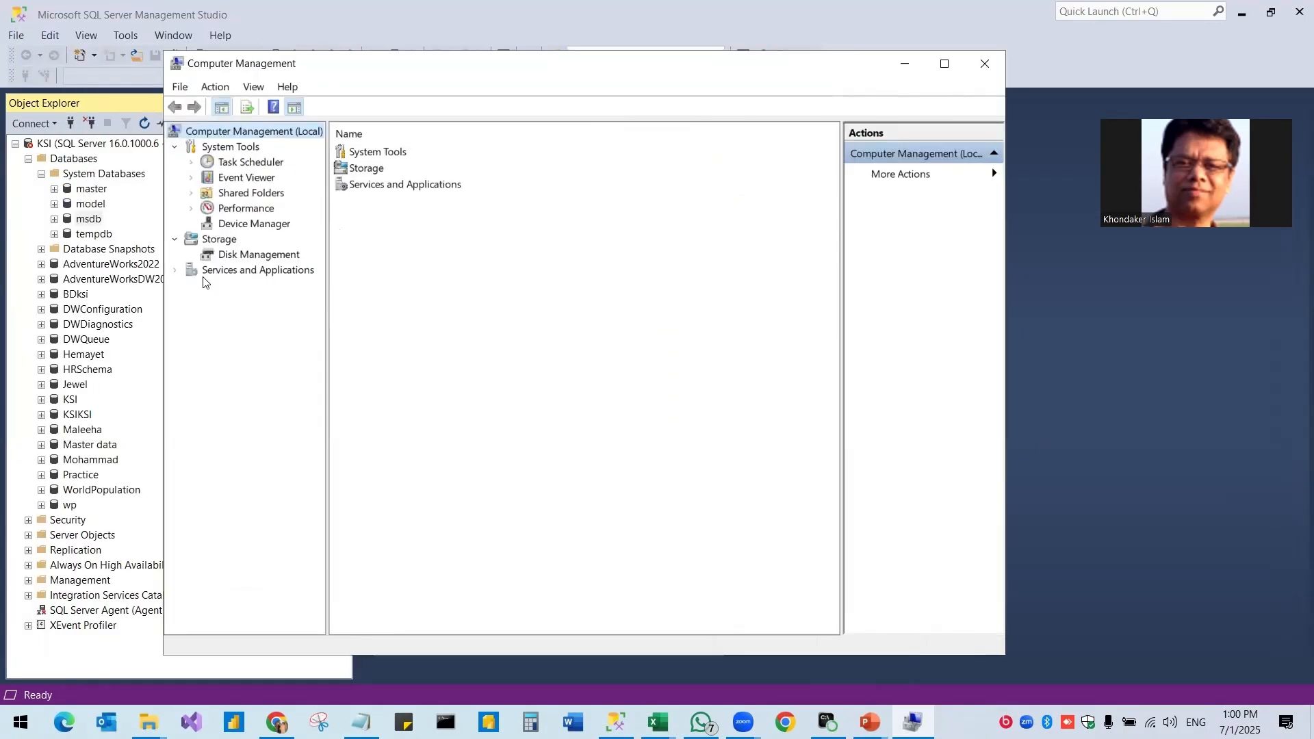
Expand Services and Applications and SQL Server Configuration Manager, widening the tree pane.
{"action": "left_click", "coordinate": [220, 273]}
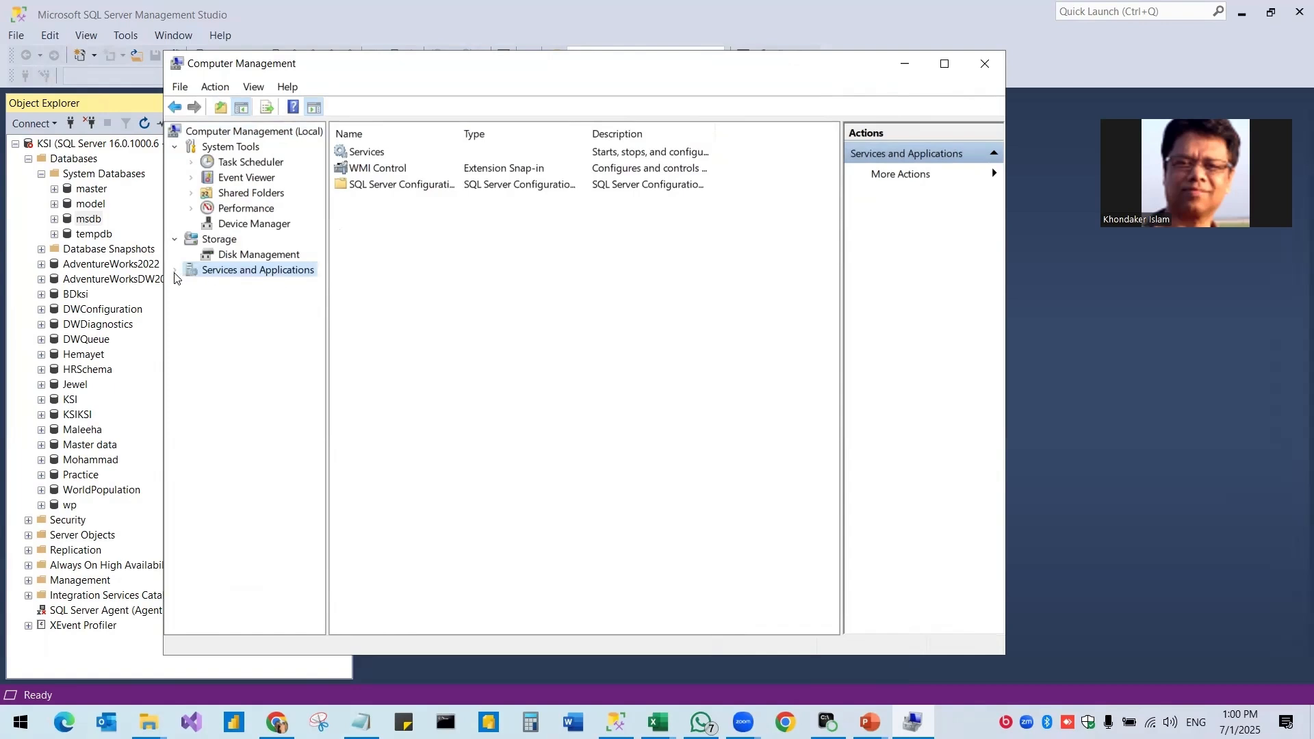
{"action": "left_click", "coordinate": [176, 272]}
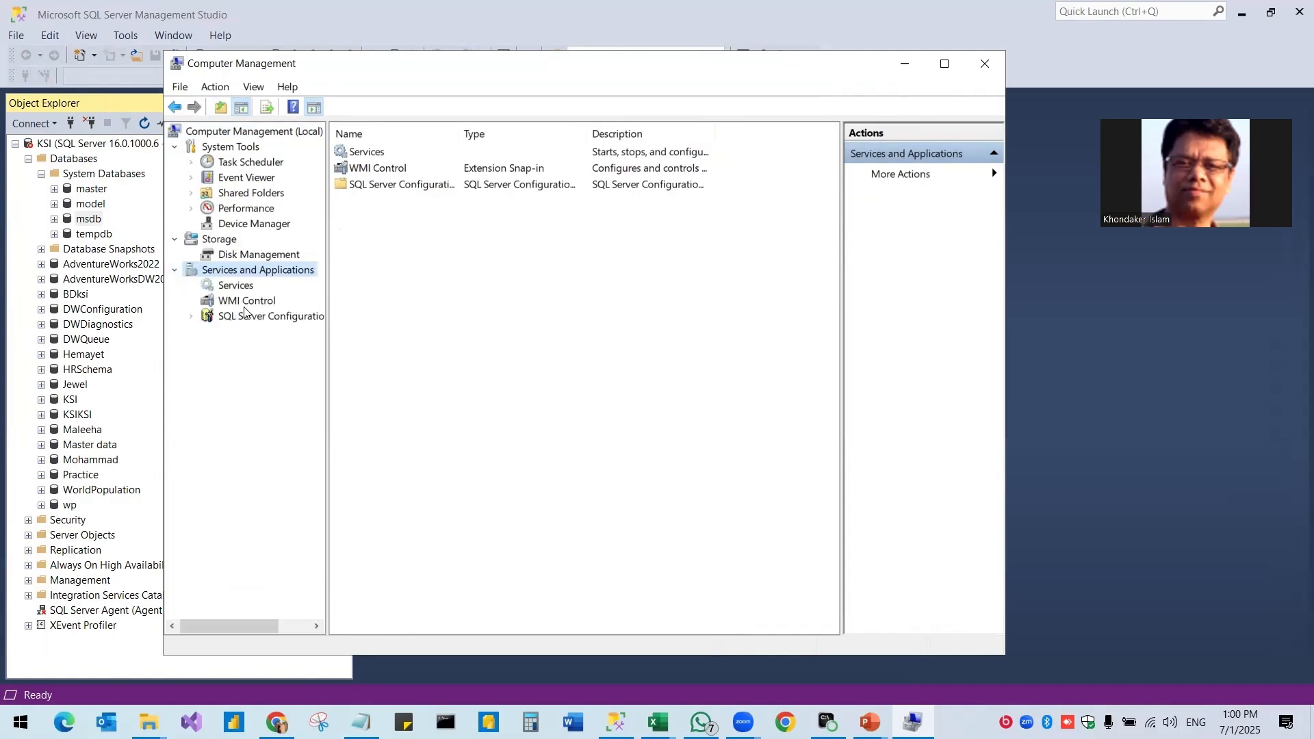
{"action": "left_click_drag", "start_coordinate": [328, 342], "coordinate": [426, 339]}
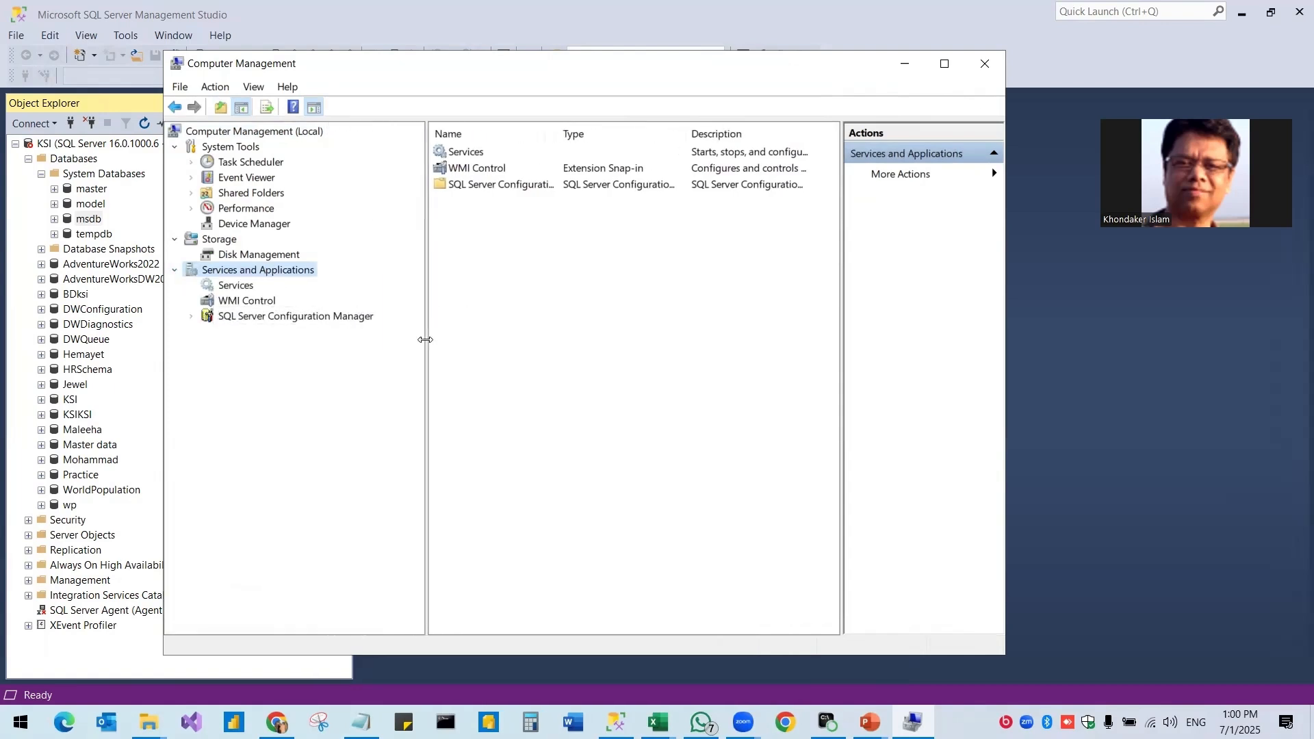
{"action": "left_click", "coordinate": [248, 319]}
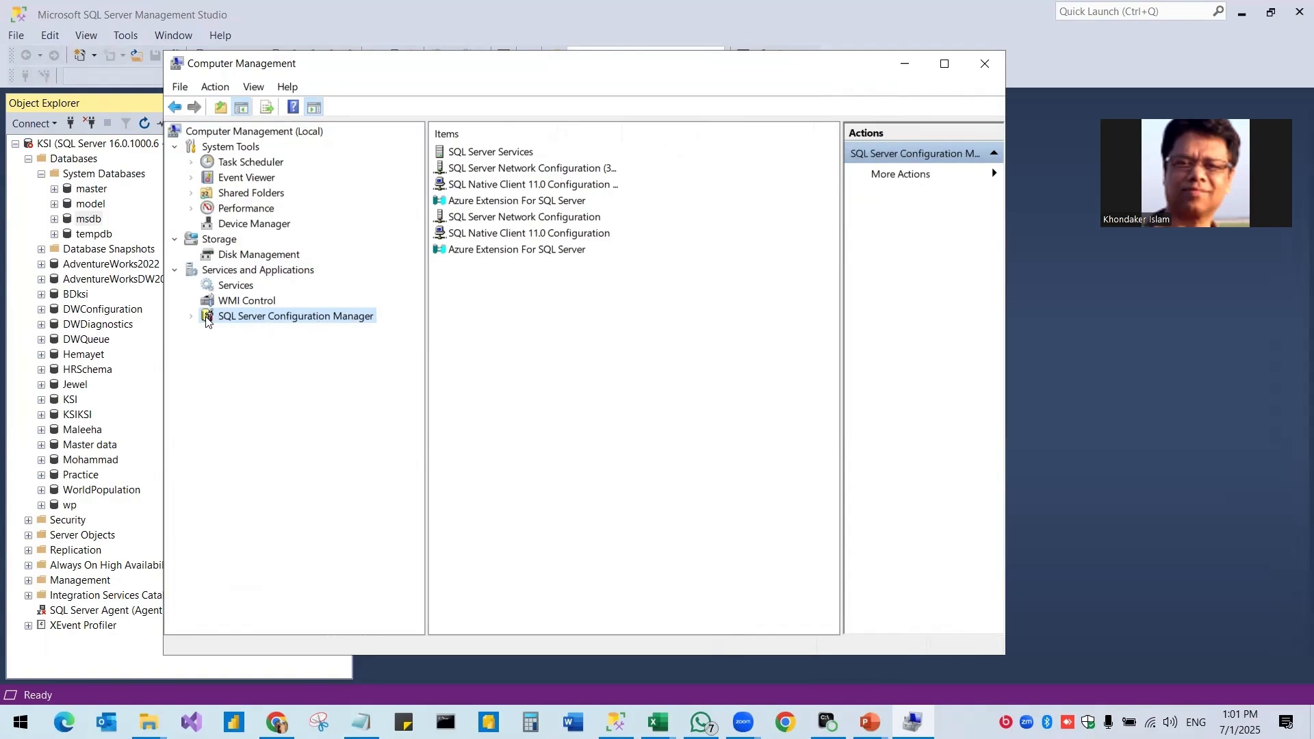
{"action": "double_click", "coordinate": [257, 318]}
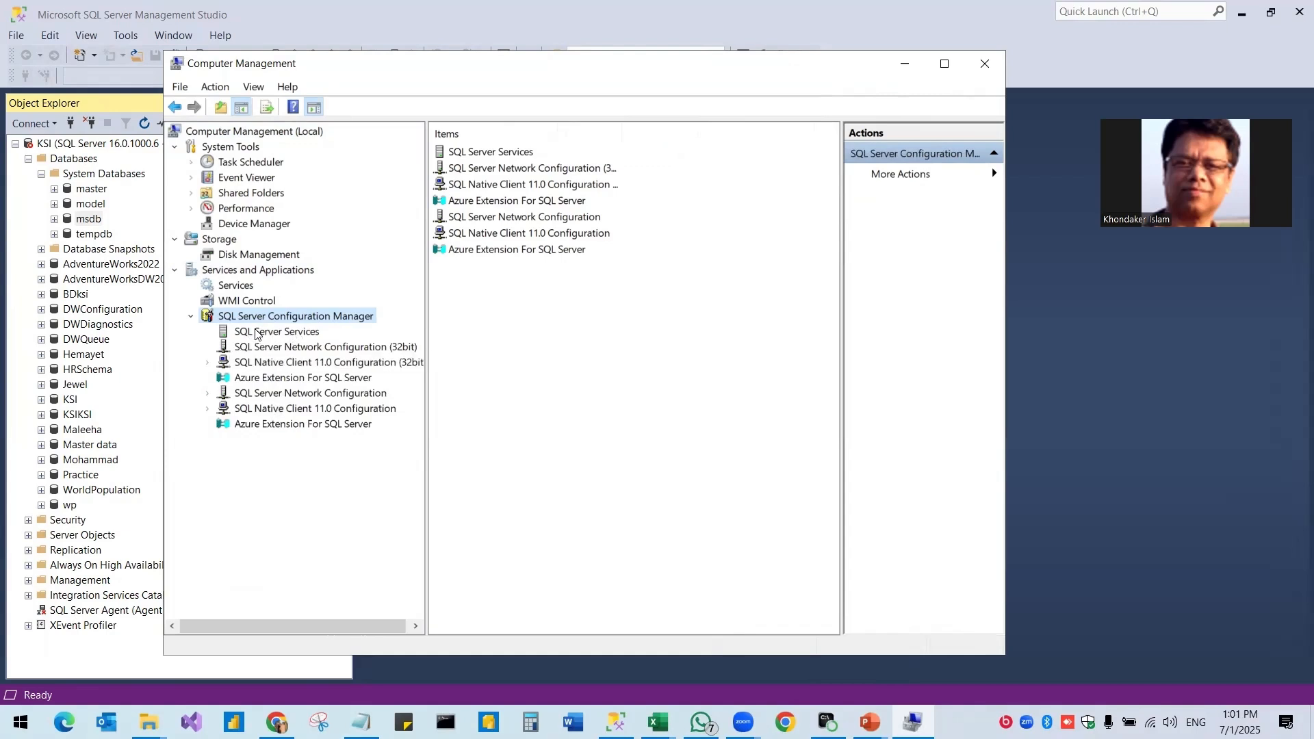
Show SQL Server Services with a wider Name column and select the stopped SQL Server (MSSQLSERVER).
{"action": "left_click", "coordinate": [277, 334]}
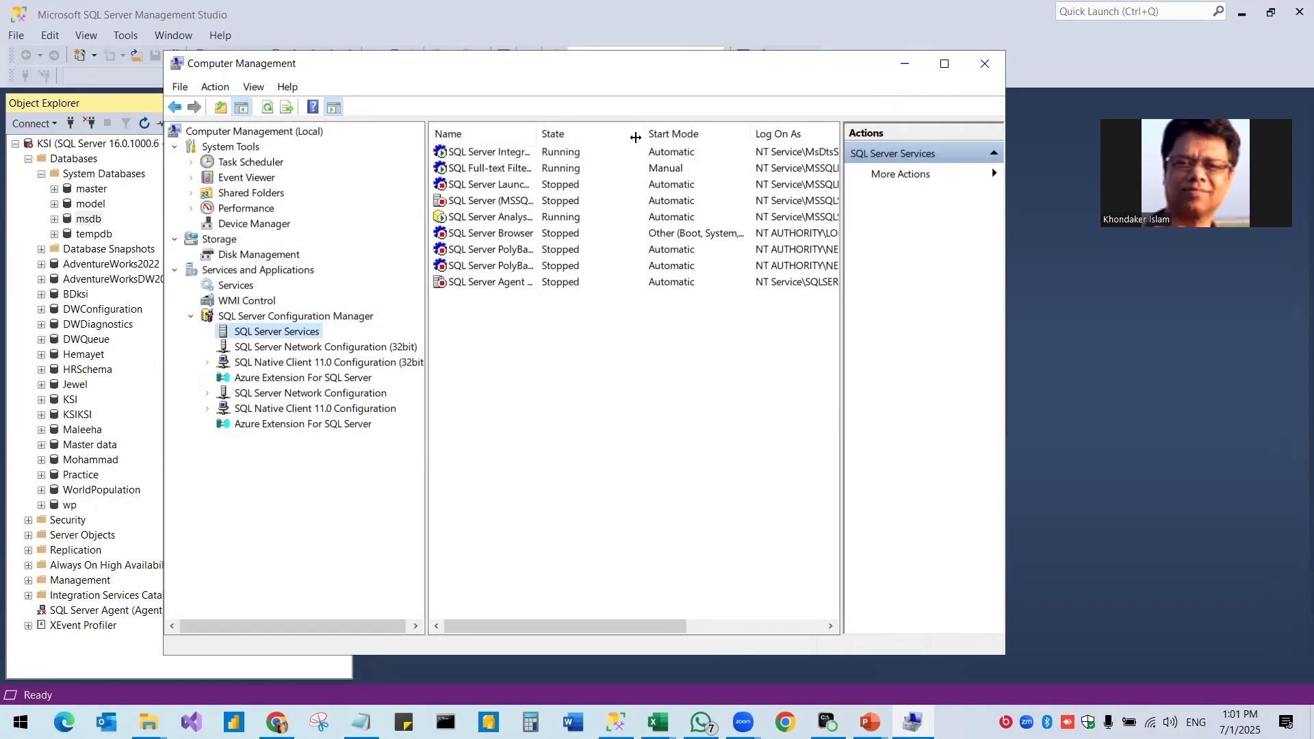
{"action": "left_click_drag", "start_coordinate": [535, 130], "coordinate": [615, 130]}
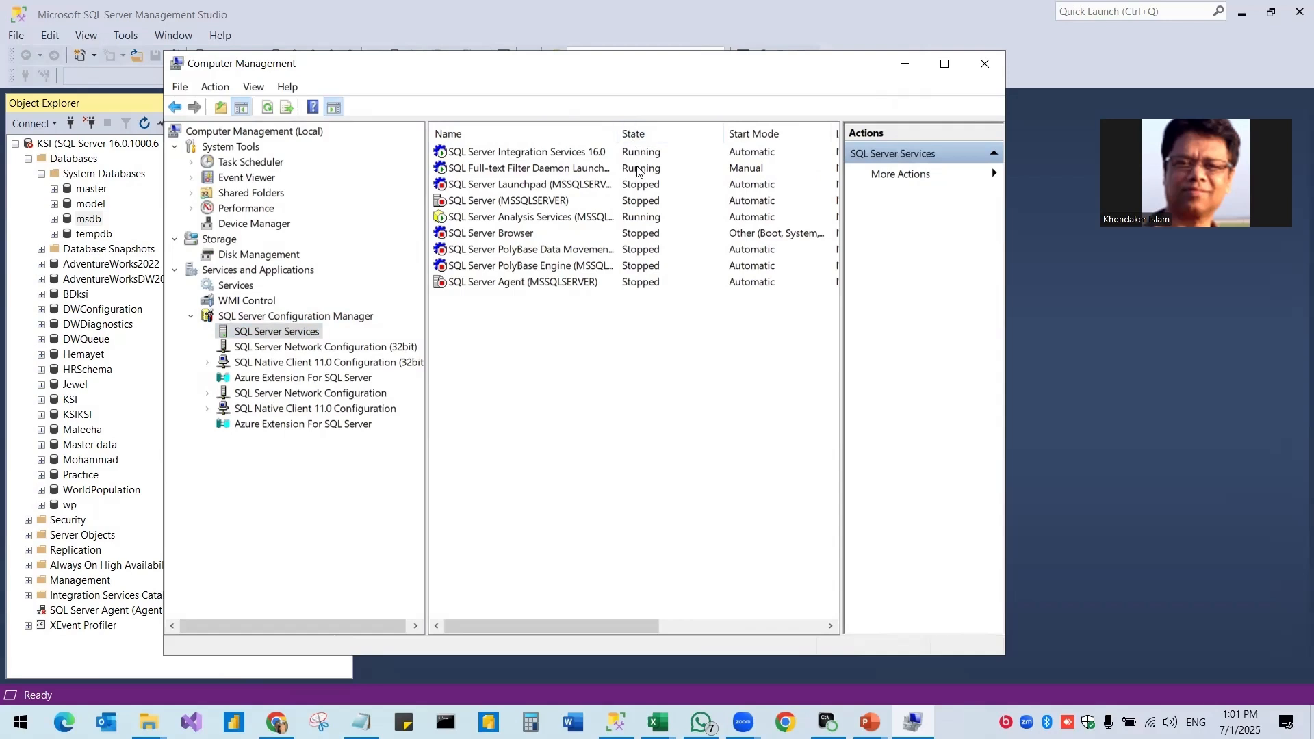
{"action": "left_click", "coordinate": [509, 201]}
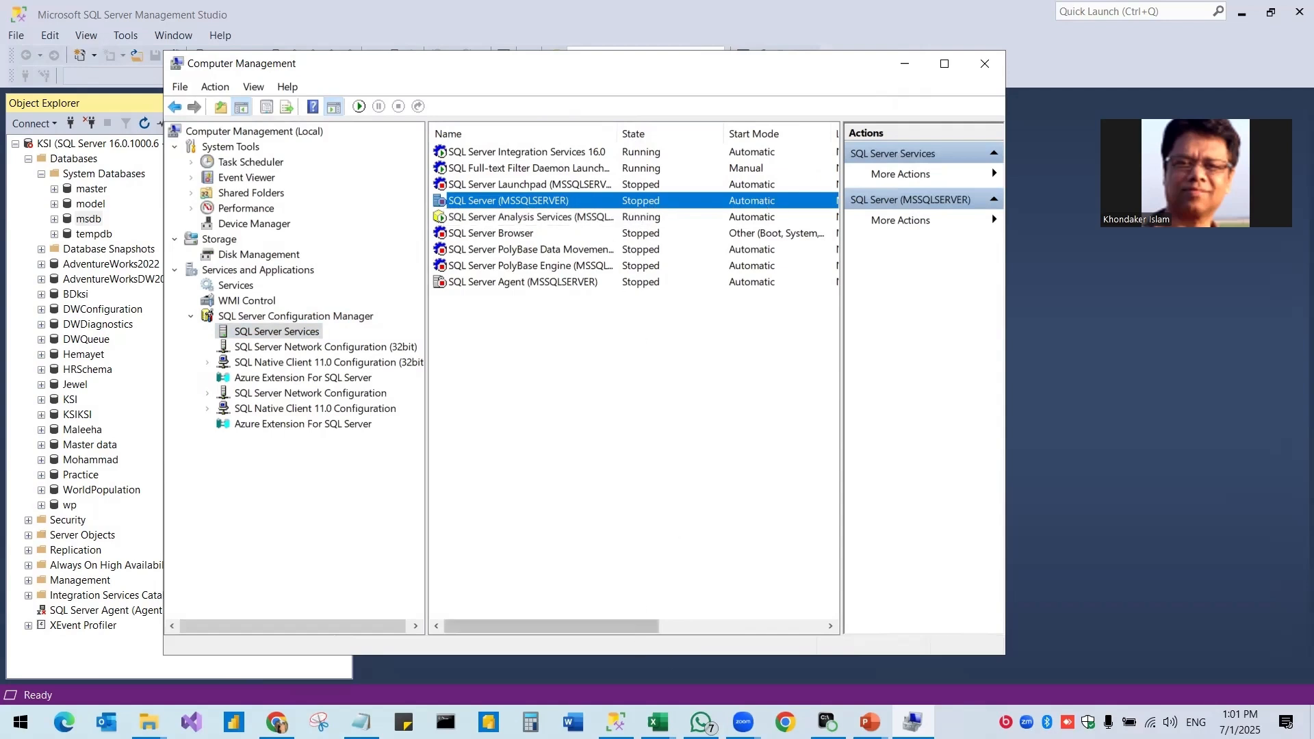
{"action": "left_click", "coordinate": [615, 722]}
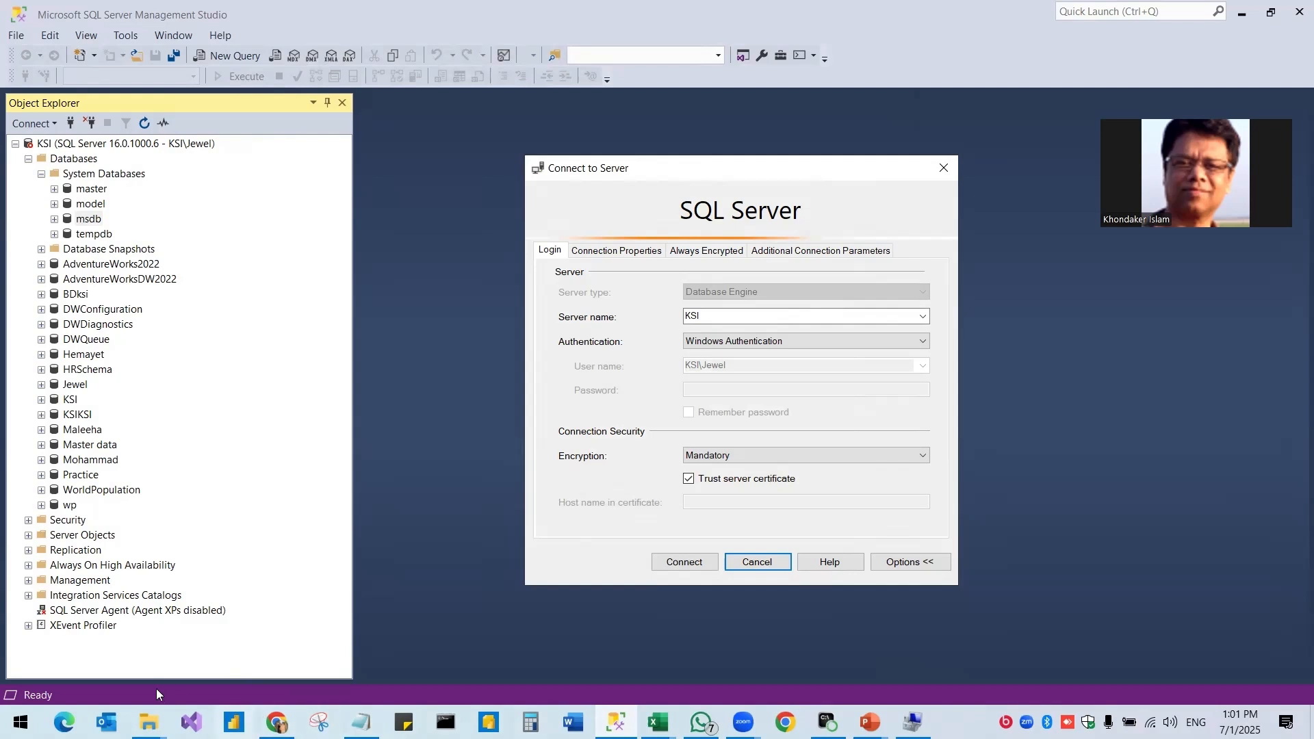
{"action": "left_click", "coordinate": [912, 722]}
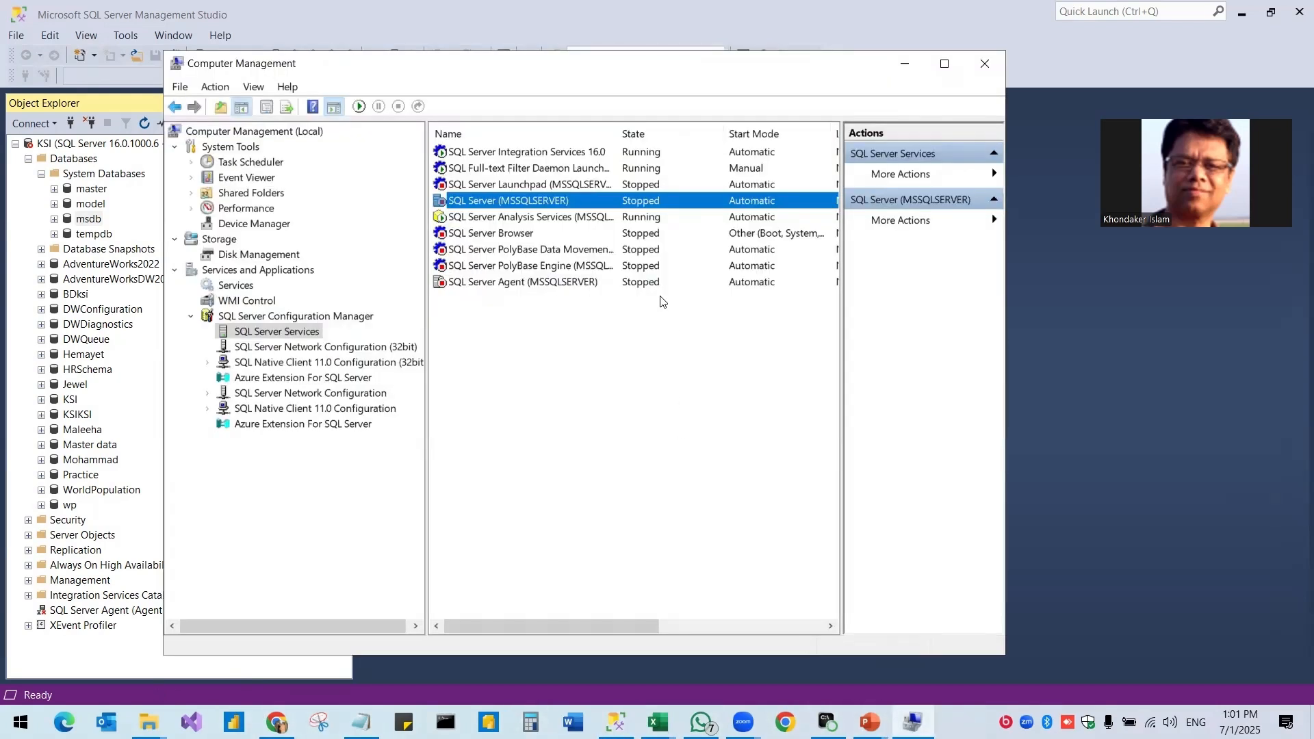
Start the SQL Server (MSSQLSERVER) service so it shows Running, then return to Management Studio.
{"action": "right_click", "coordinate": [543, 204]}
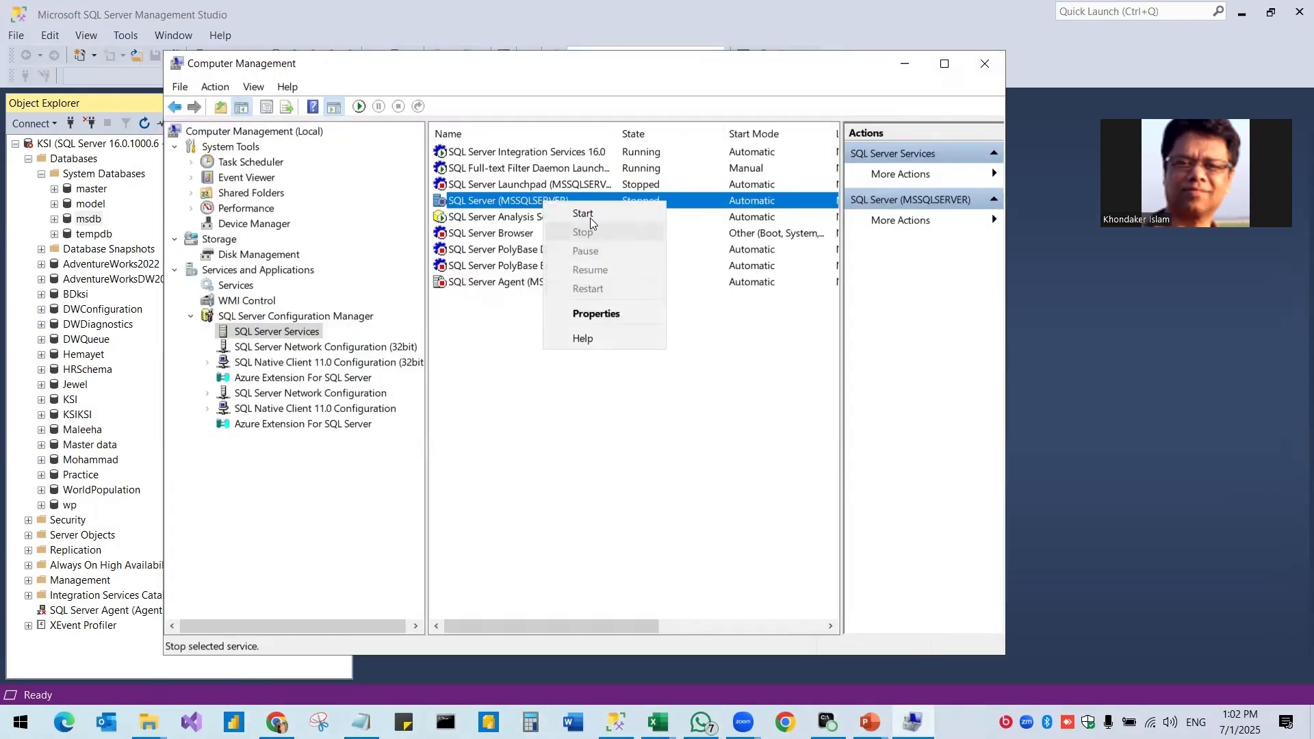
{"action": "left_click", "coordinate": [584, 216]}
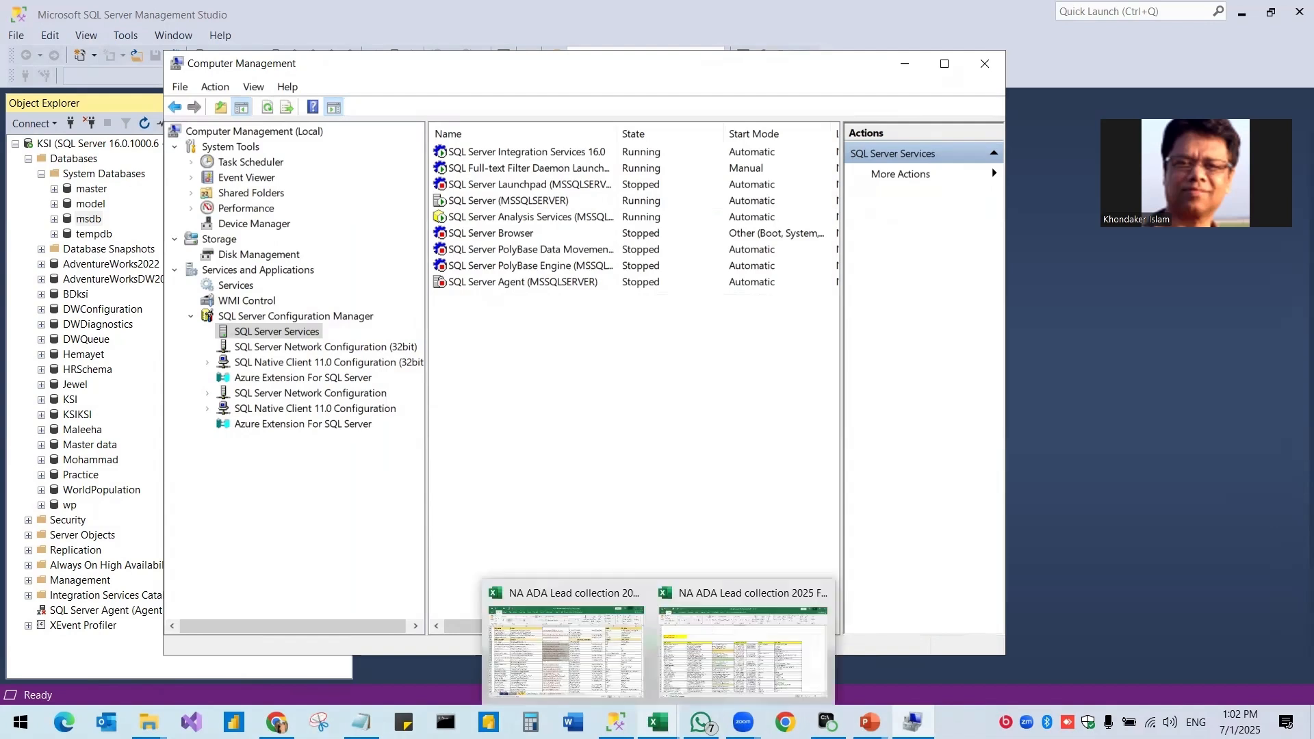
{"action": "left_click", "coordinate": [658, 722]}
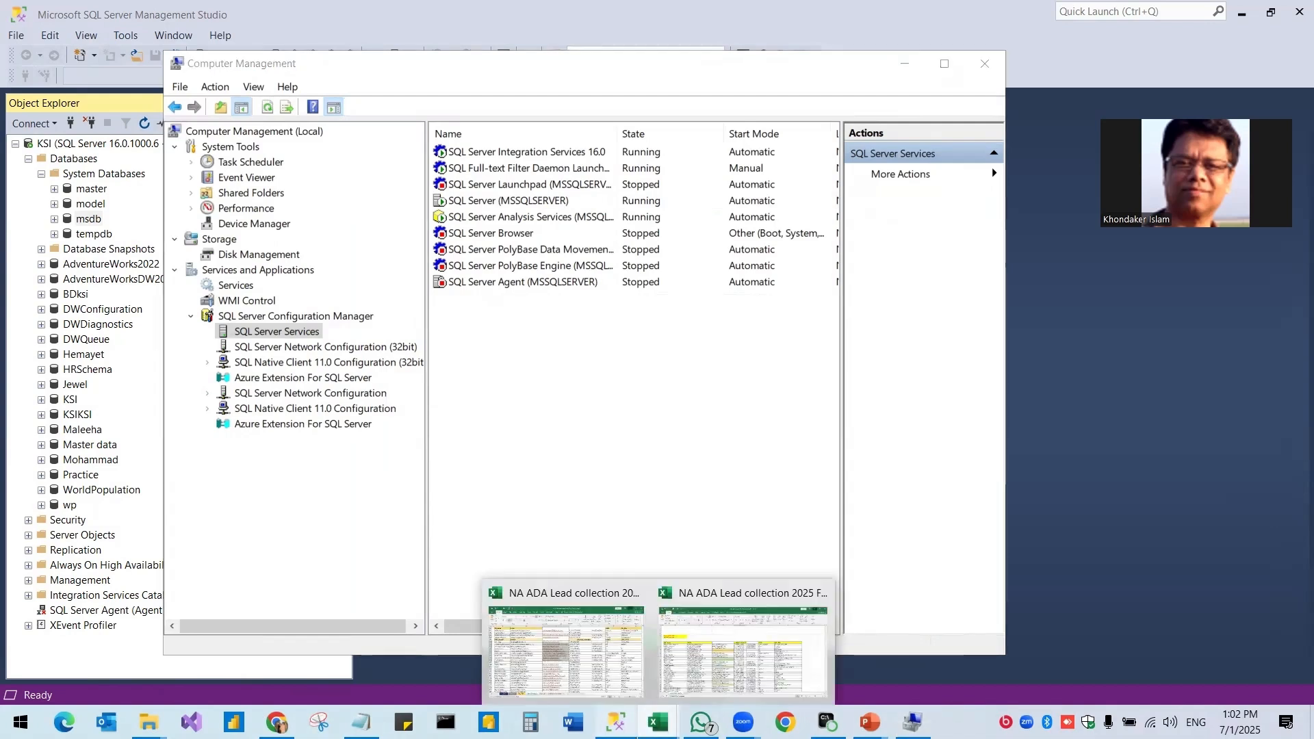
{"action": "left_click", "coordinate": [614, 719]}
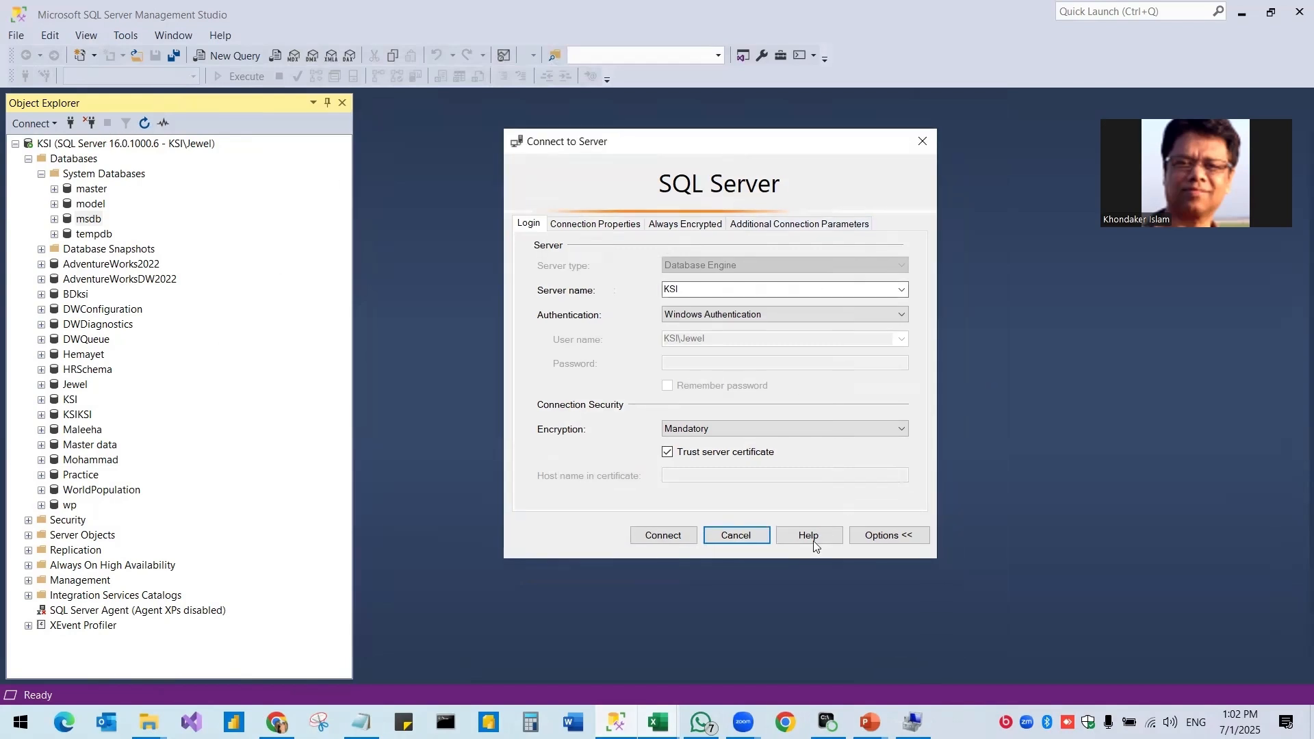
Connect to KSI, then disconnect Object Explorer and submit a fresh Windows Authentication connection to KSI.
{"action": "left_click", "coordinate": [667, 539]}
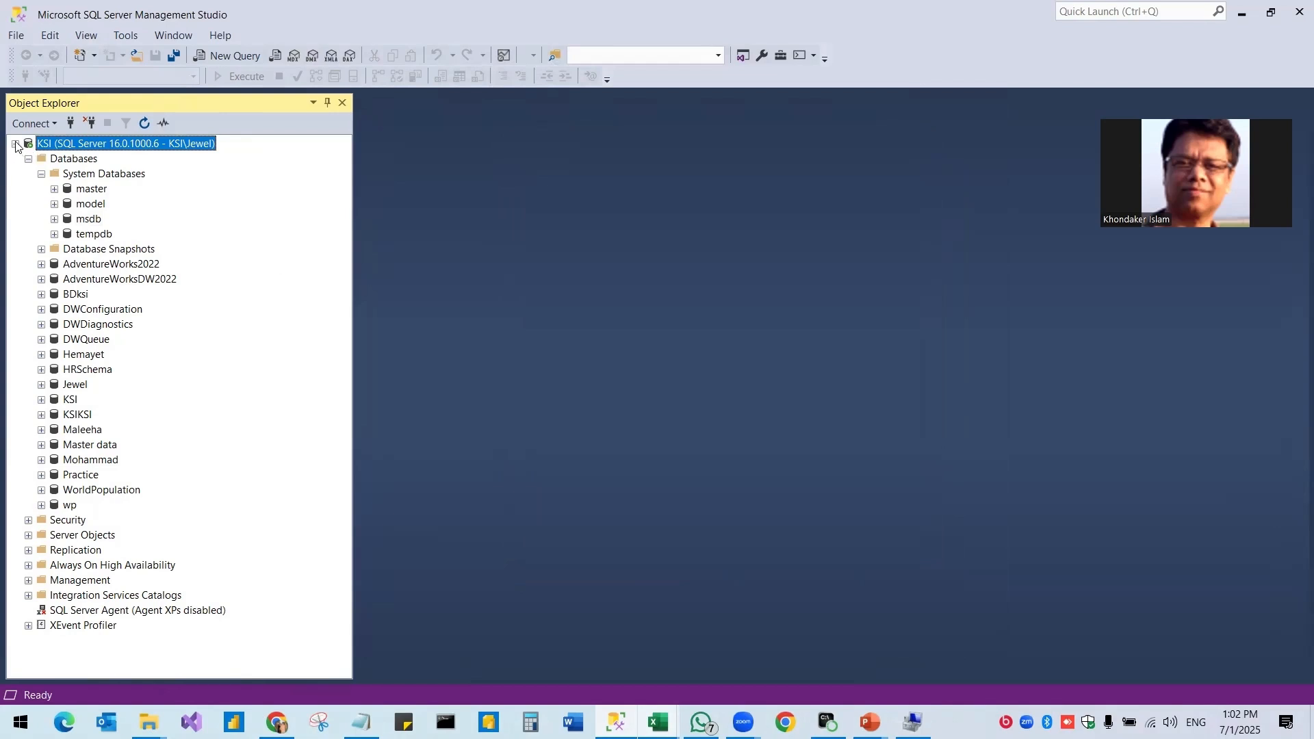
{"action": "left_click", "coordinate": [15, 144]}
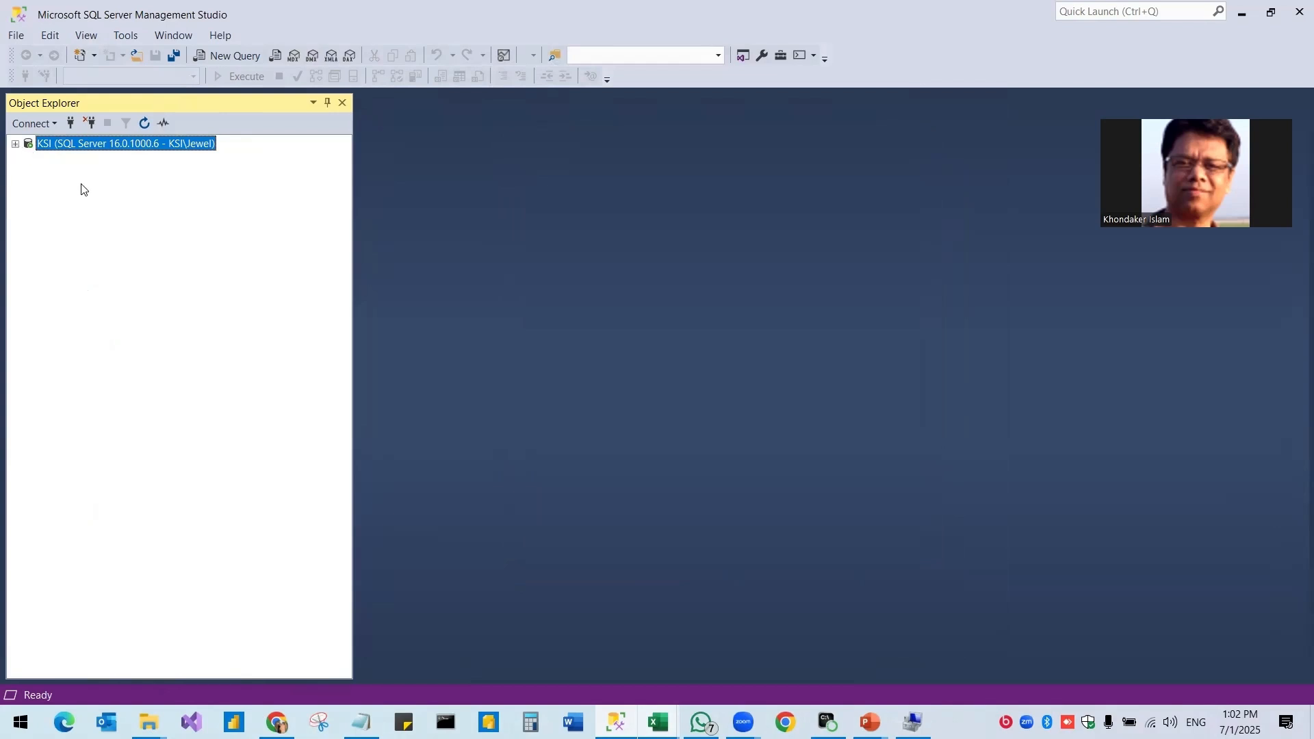
{"action": "left_click", "coordinate": [83, 121]}
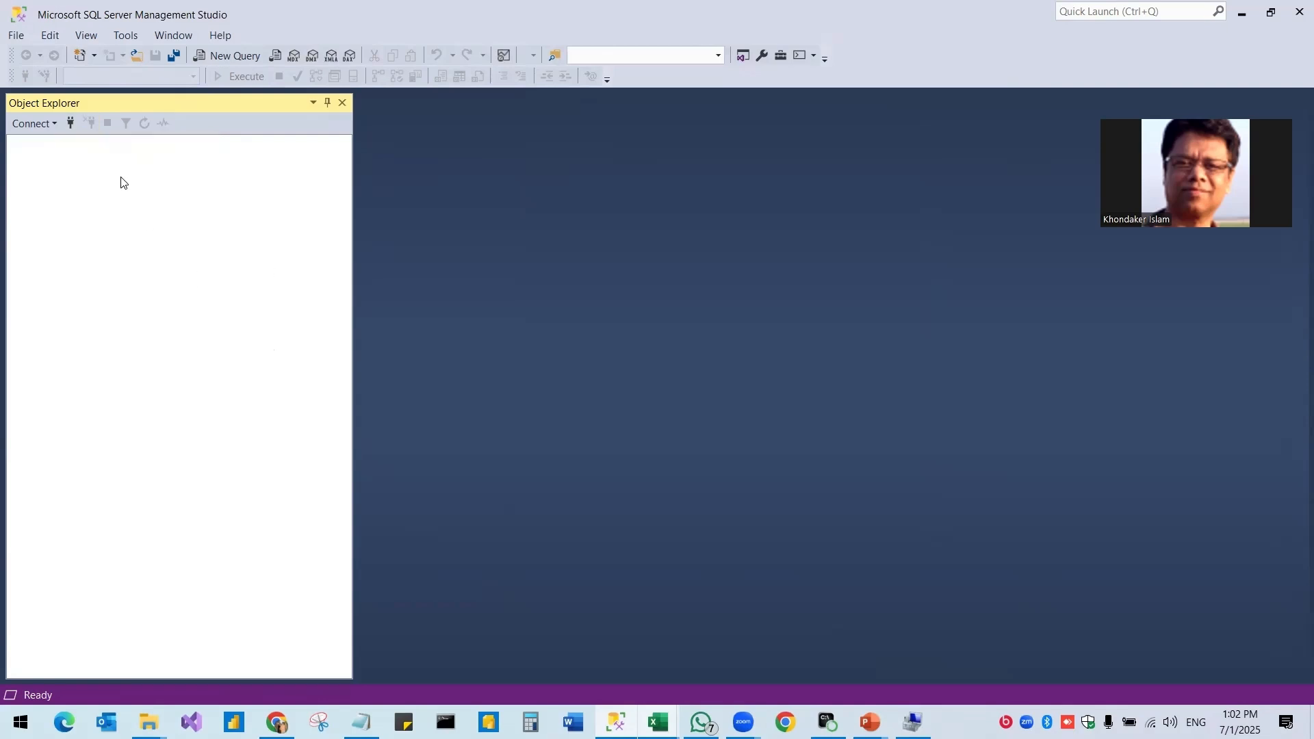
{"action": "left_click", "coordinate": [71, 122]}
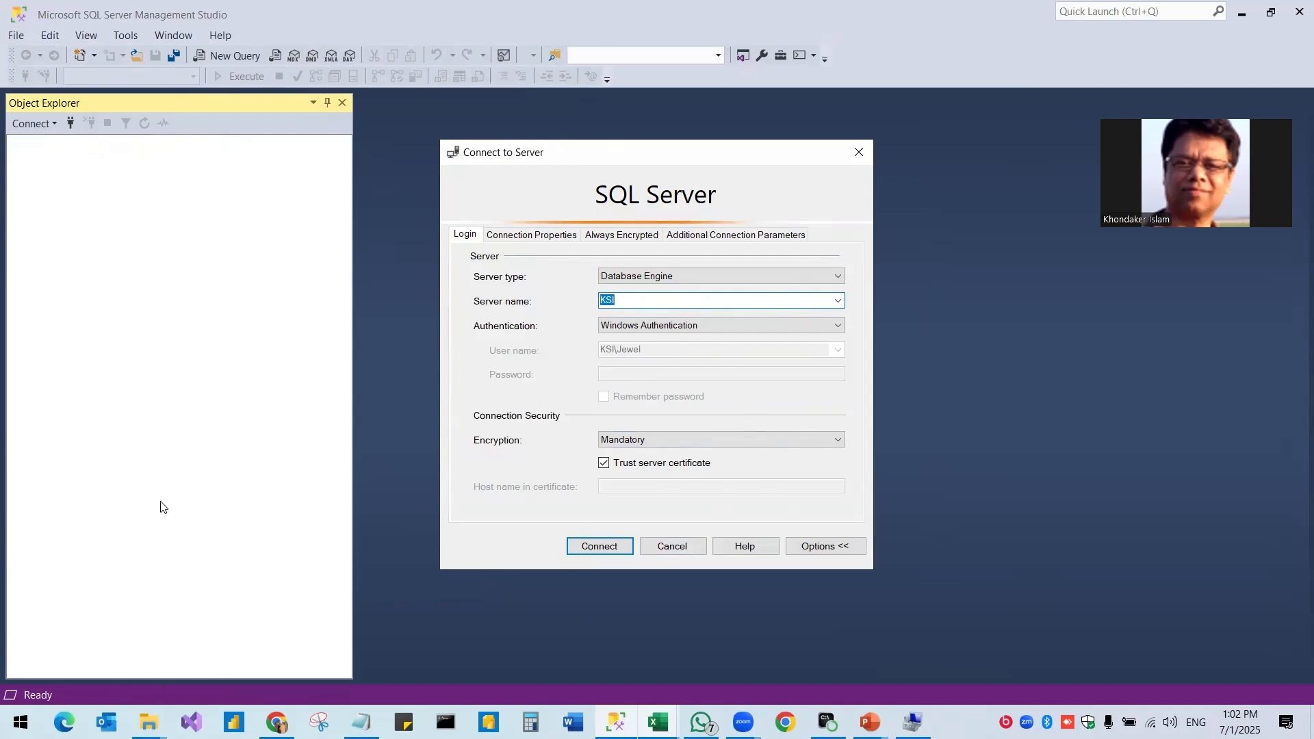
{"action": "left_click", "coordinate": [600, 546]}
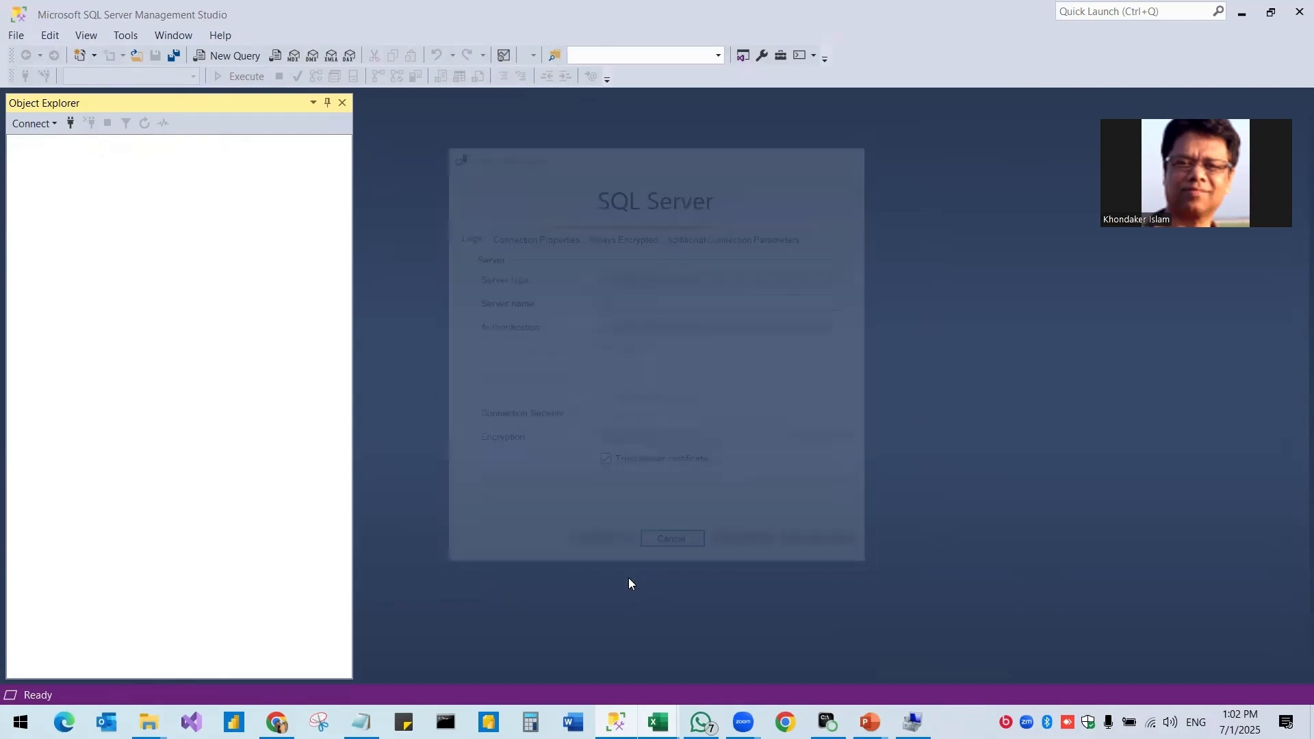